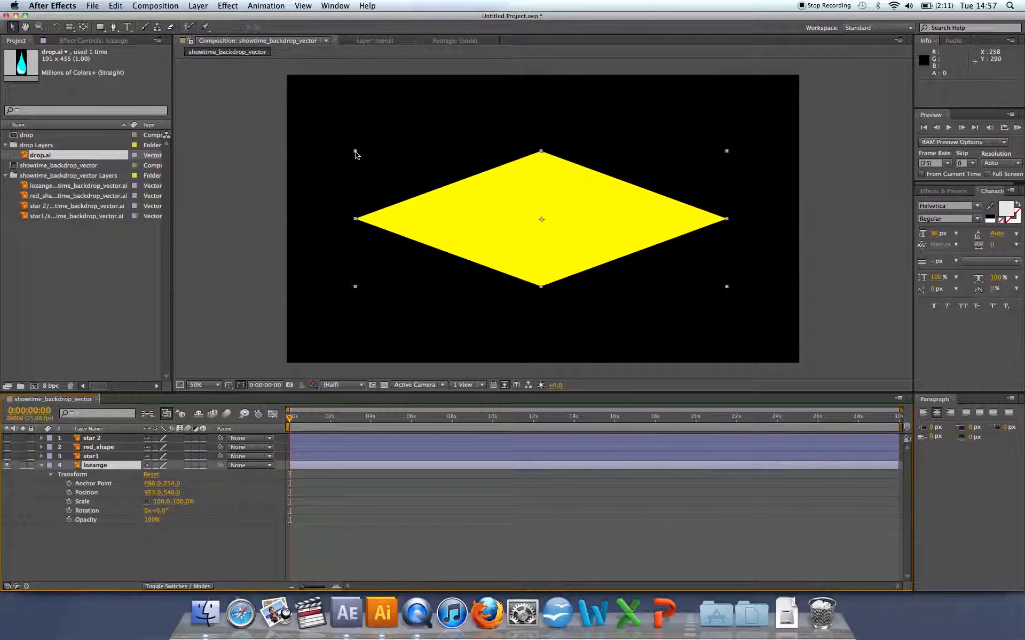
- Scale the lozange layer non-uniformly to about 87% wide and 115% high, and rotate it to about -1.4°
drag(355, 154, 379, 141)
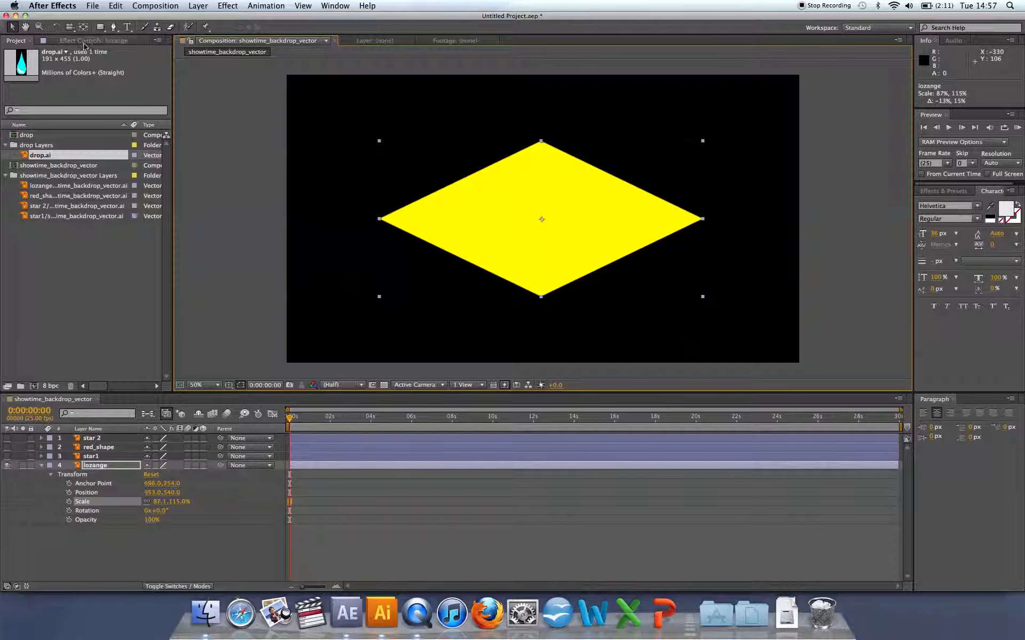
click(56, 26)
mouse_move(390, 165)
mouse_down()
mouse_move(398, 219)
mouse_move(389, 158)
mouse_move(391, 171)
mouse_up()
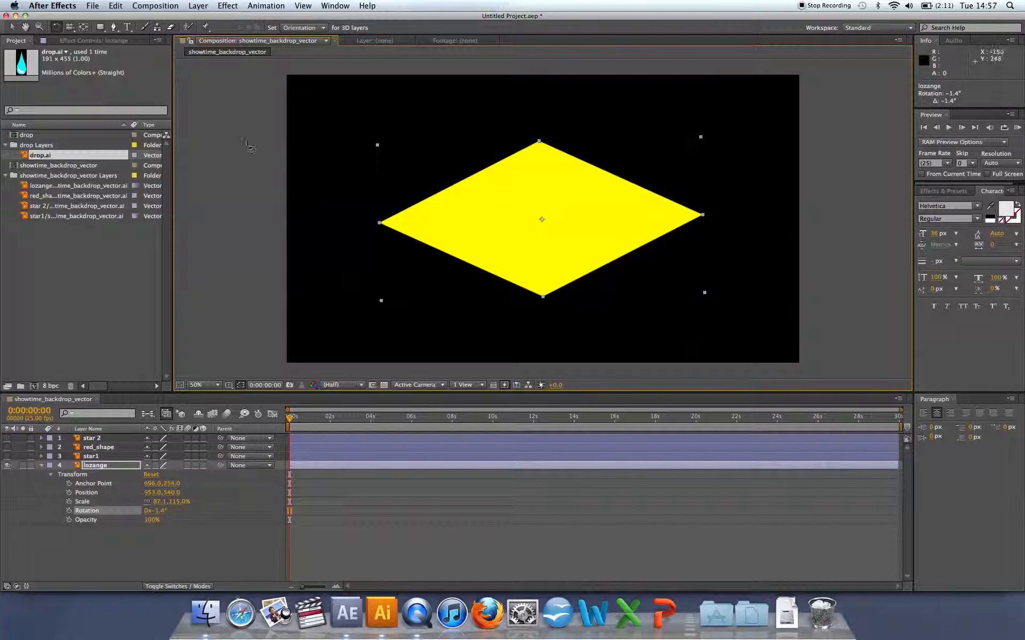
click(14, 27)
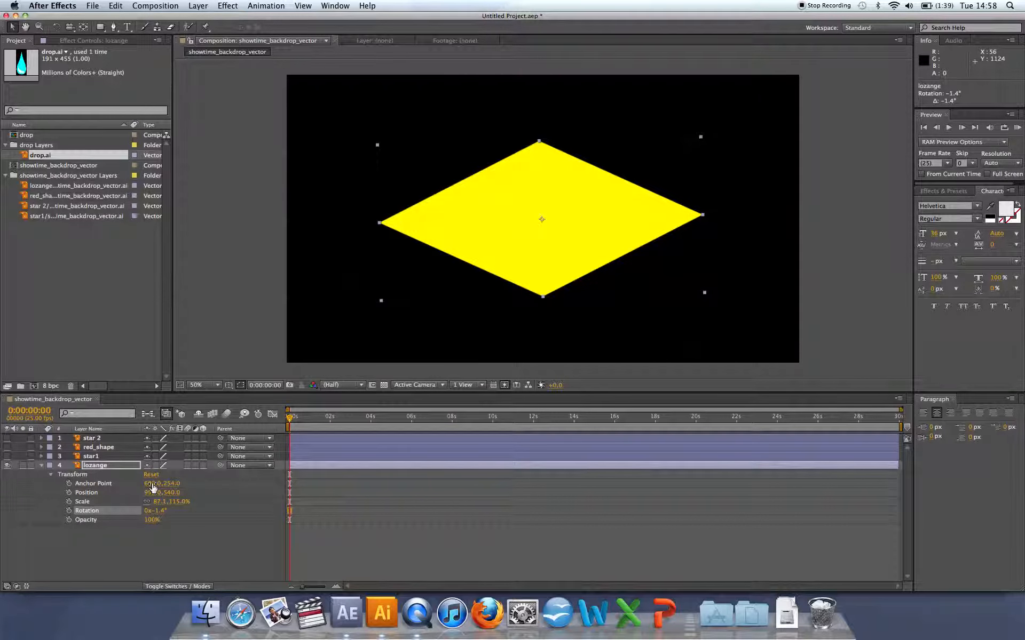
- Shift the lozange layer's anchor point to about 116.9, 76.0 near the shape's upper-left corner with Pan Behind
drag(153, 487, 33, 483)
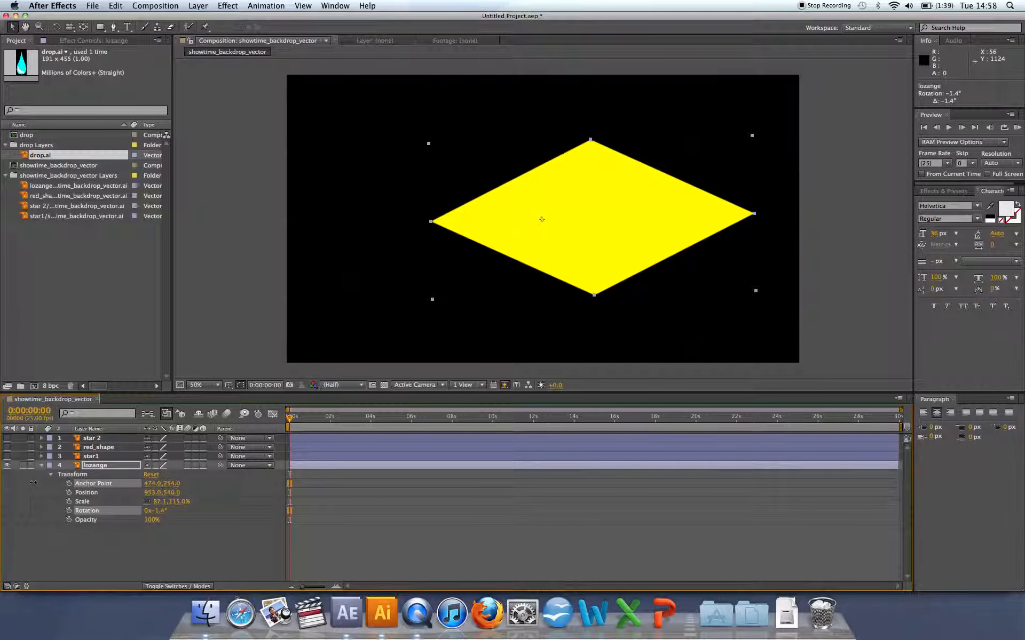
drag(34, 482, 164, 495)
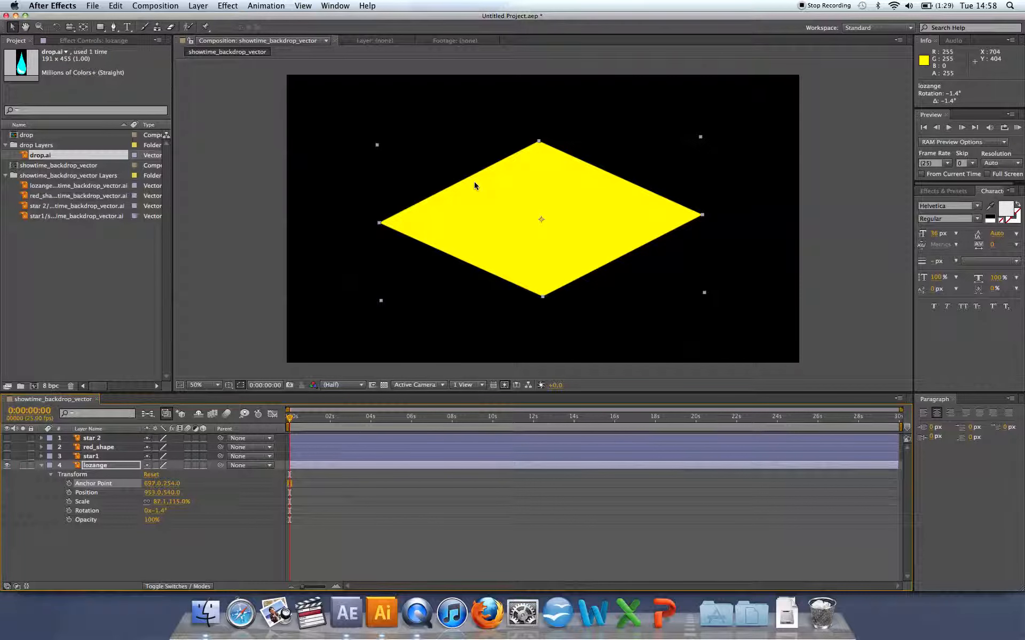
key(y)
drag(542, 222, 407, 169)
key(v)
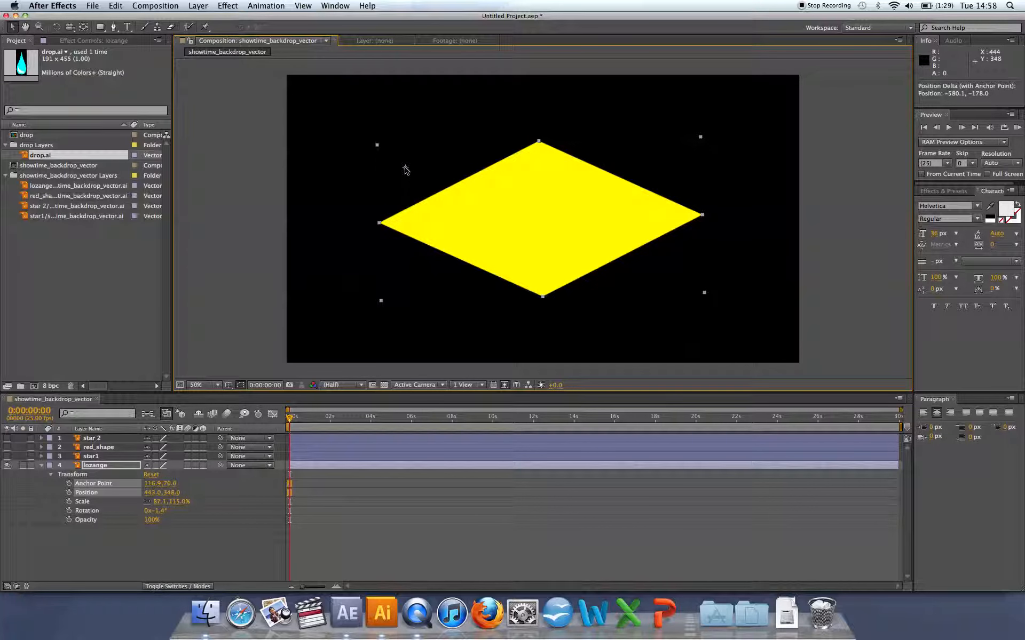
- Try rotating the lozange layer around its off-centre anchor point, and hide the layer with its properties collapsed
key(w)
drag(683, 199, 651, 189)
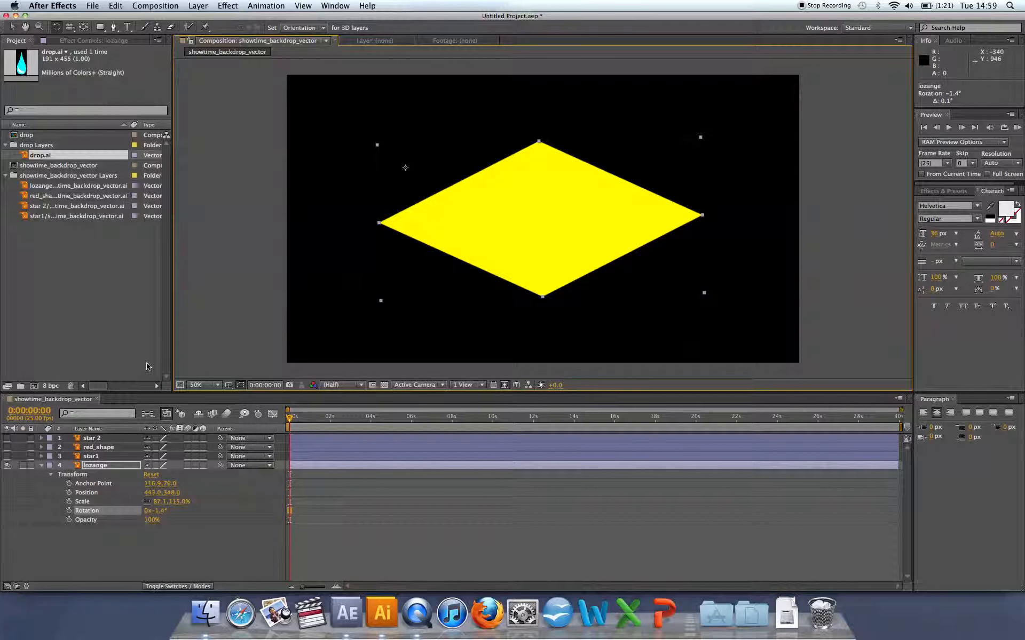
click(42, 466)
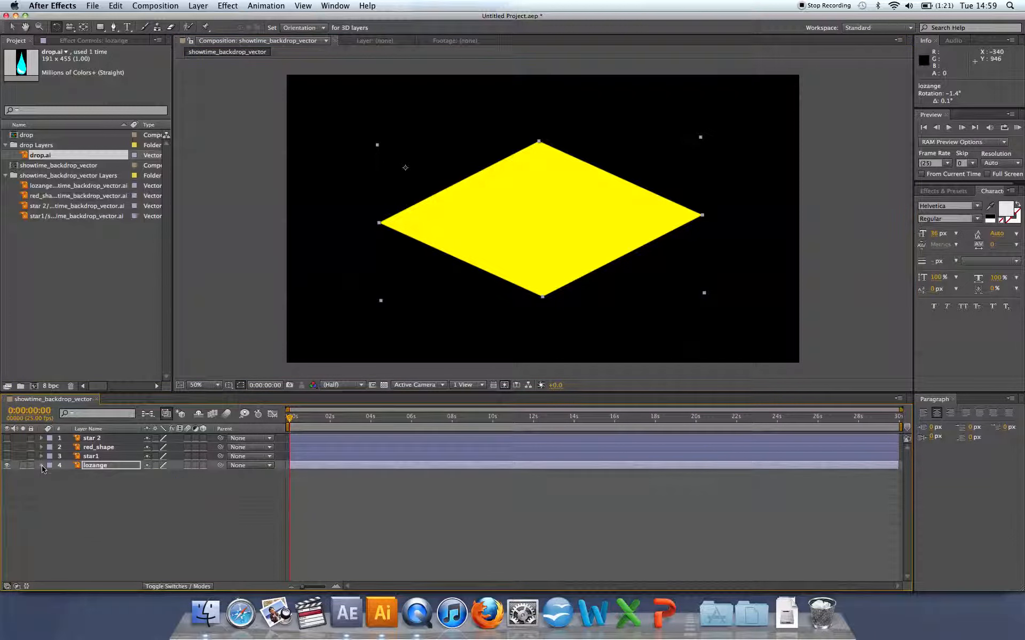
click(8, 466)
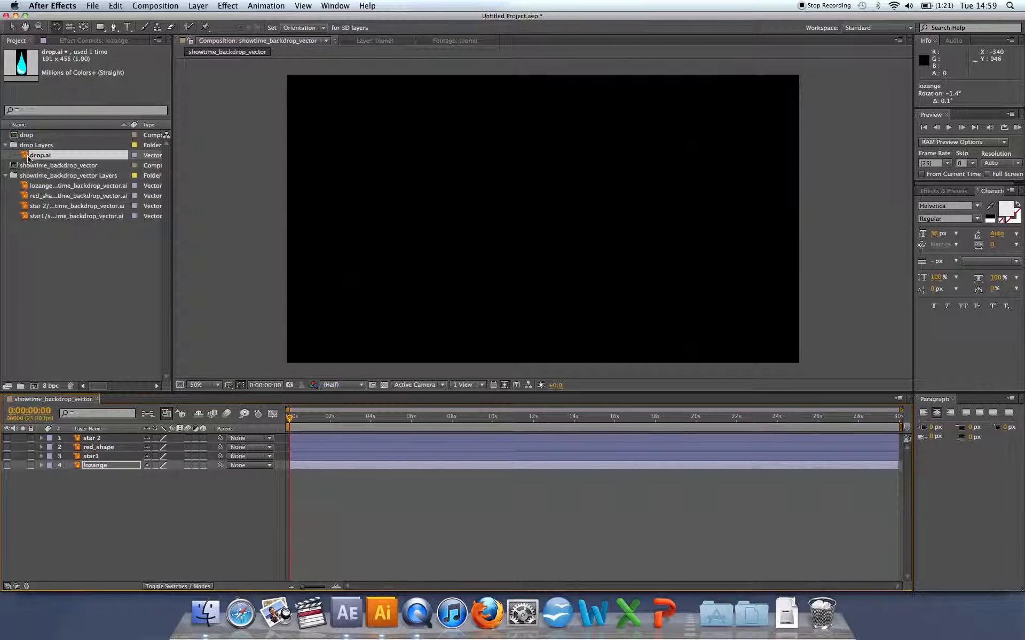
- Add drop.ai to the composition near the top centre and scale it proportionally to about 111%
drag(25, 158, 525, 137)
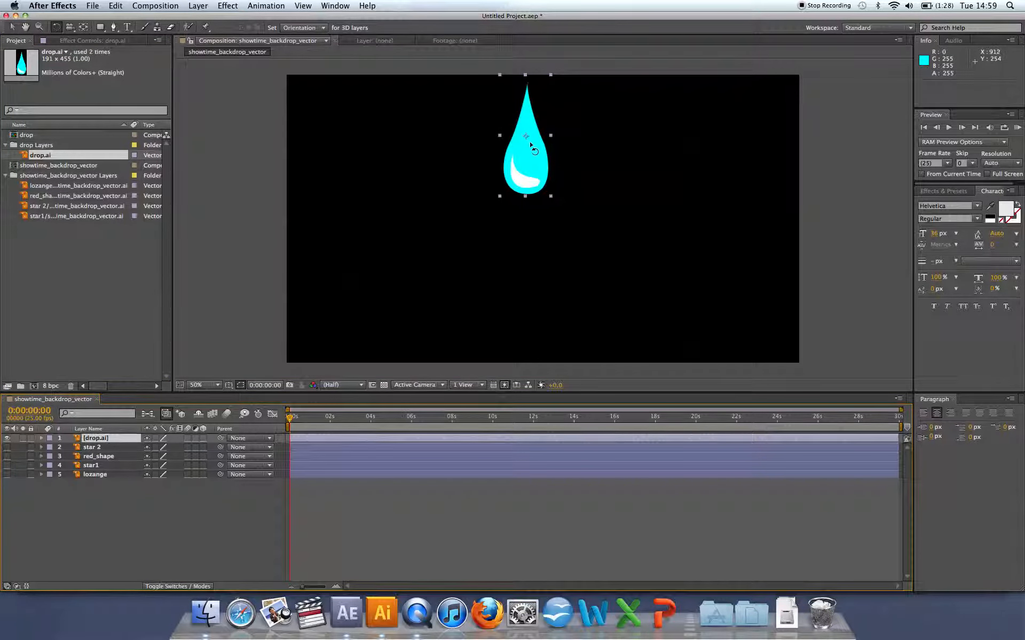
click(13, 26)
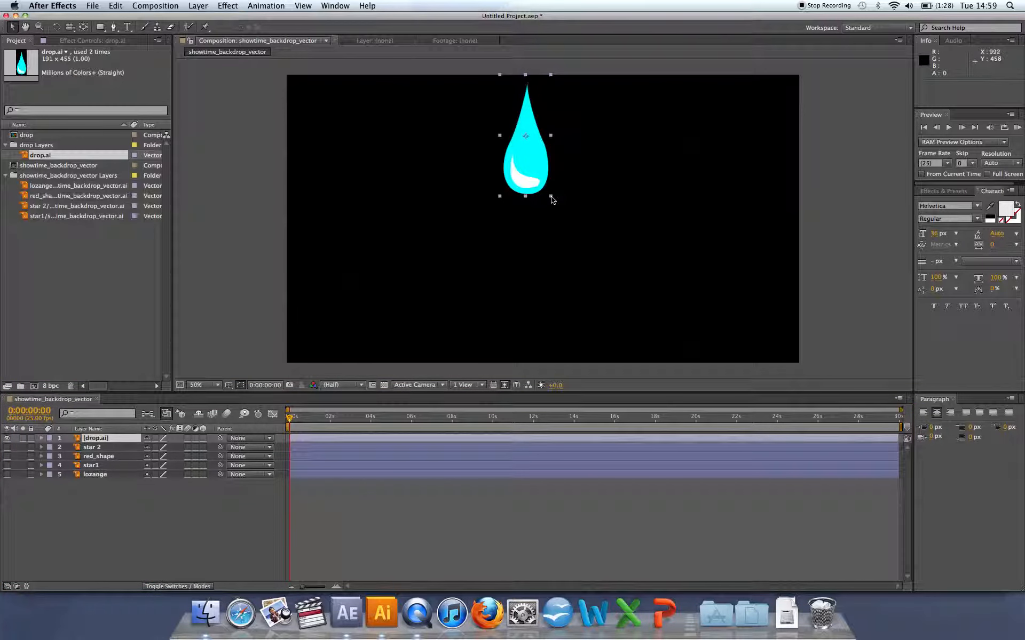
mouse_move(550, 196)
mouse_down()
mouse_move(539, 172)
mouse_move(567, 207)
mouse_up()
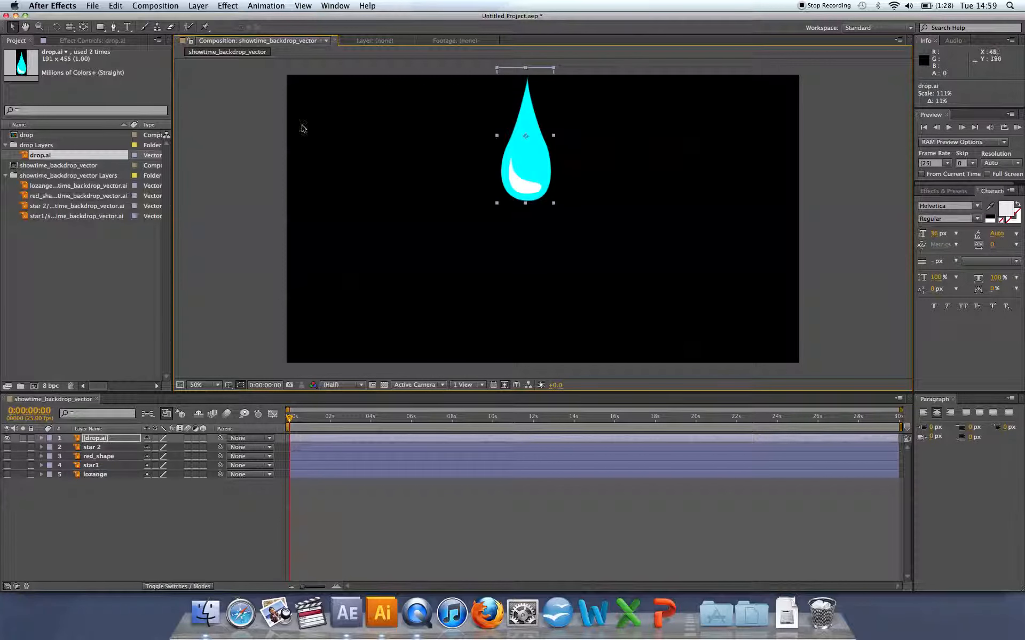
- Set the drop's anchor point at its pointed tip, and shrink and move the drop to about 460, 29.5
key(y)
drag(526, 136, 527, 79)
key(v)
drag(555, 205, 413, 136)
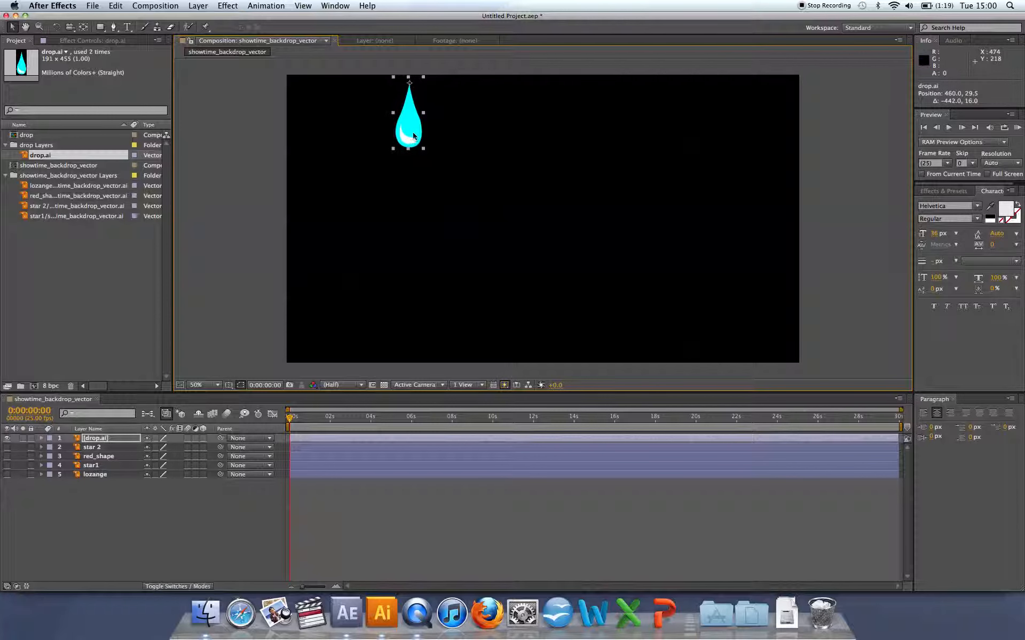
- Hide the drop layer and add a centre-aligned text layer reading "TEXT" in the upper part of the composition
click(7, 439)
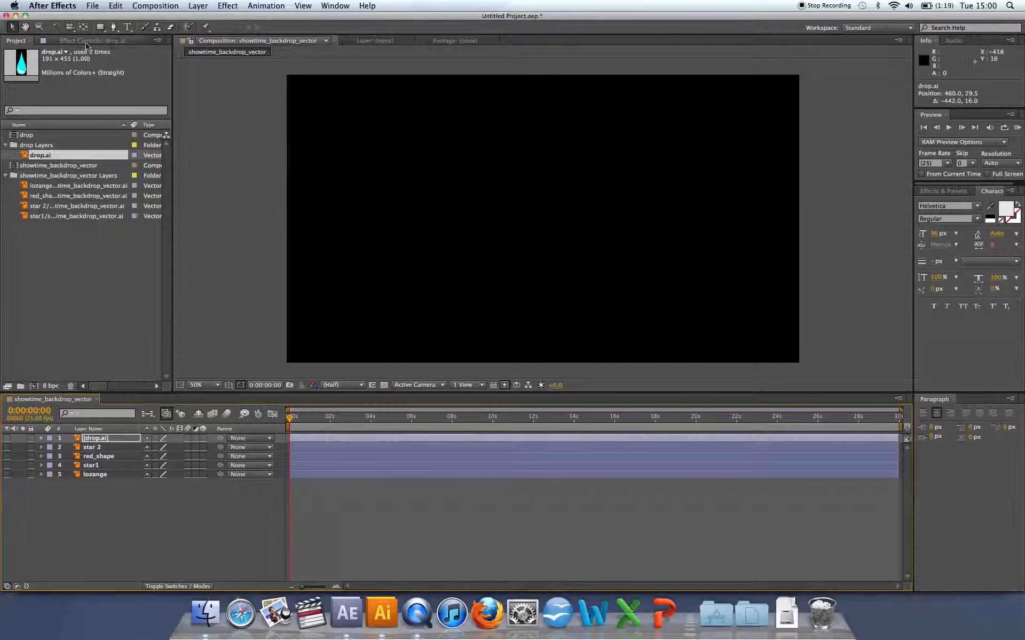
click(127, 28)
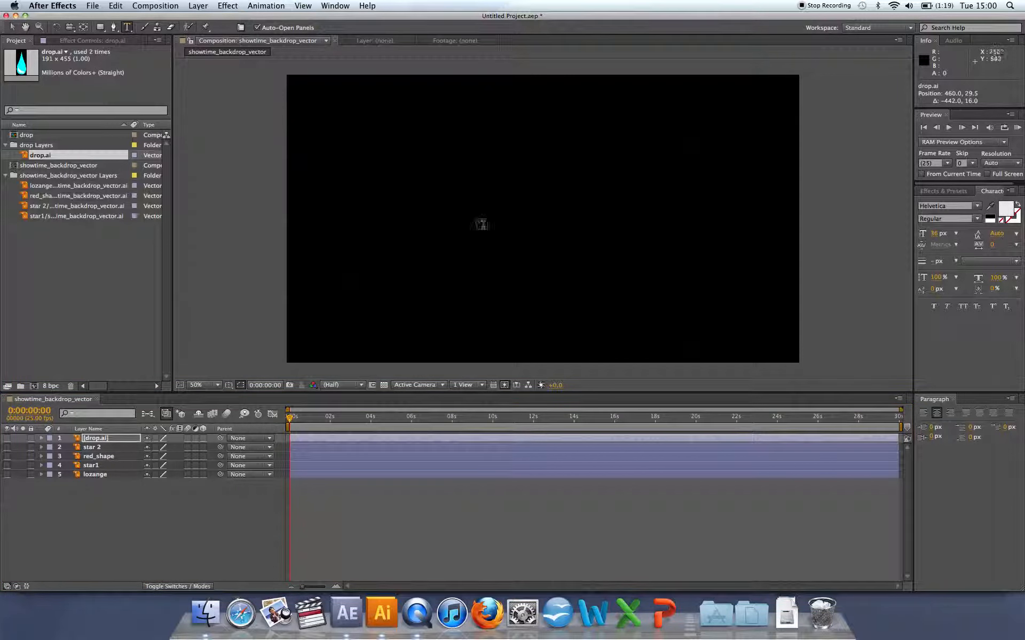
click(936, 413)
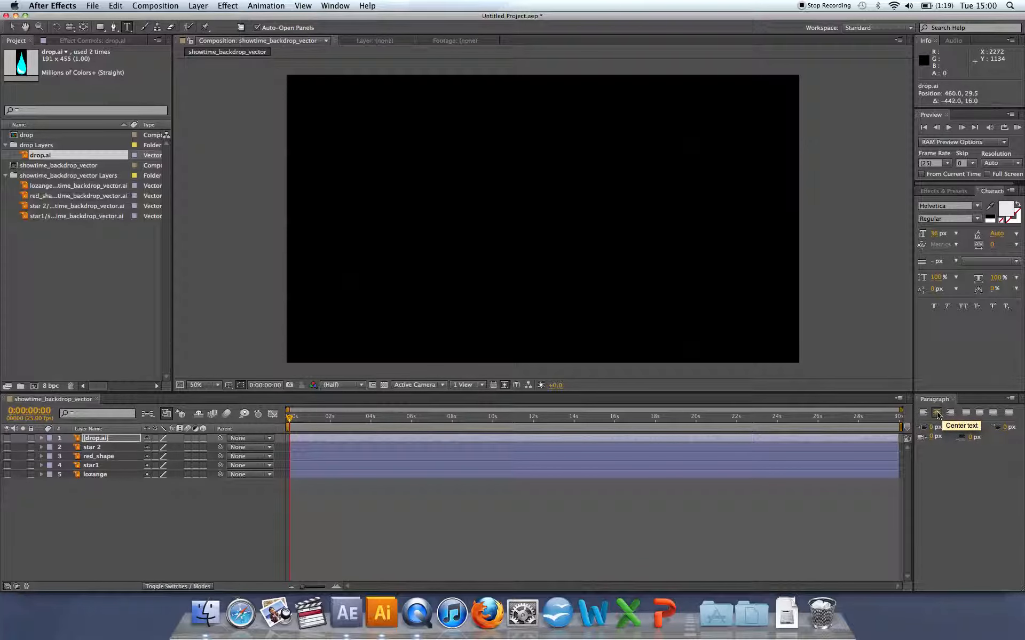
click(938, 417)
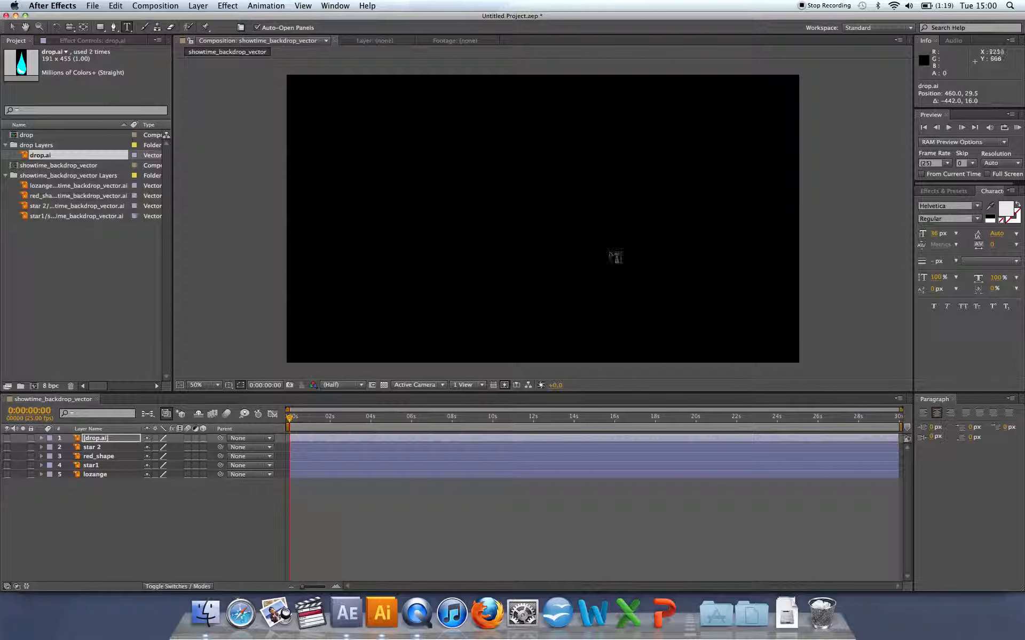
click(434, 146)
text(TEXT)
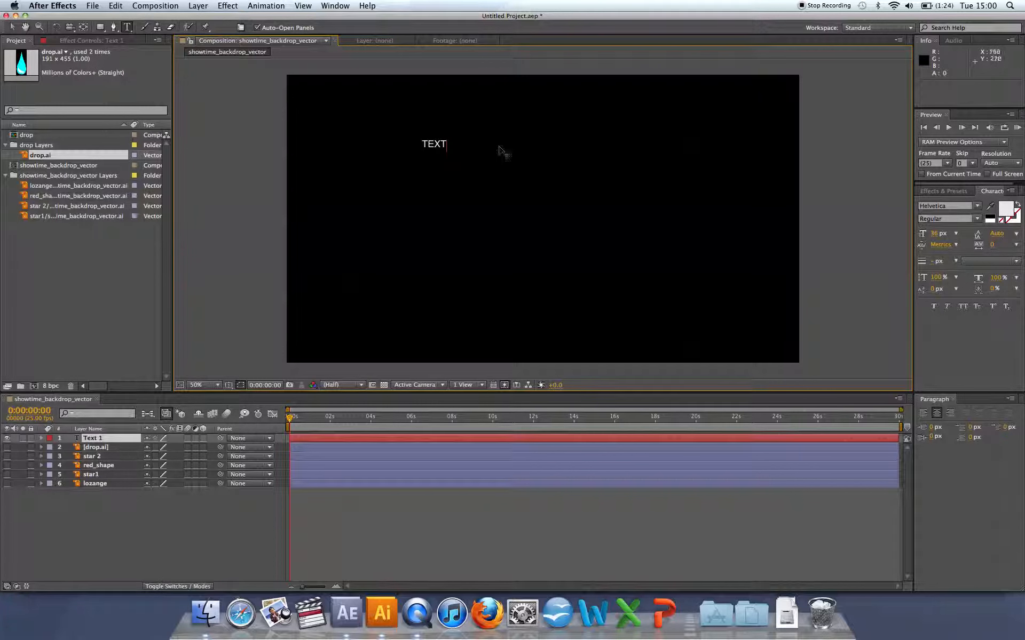
- Scale the "TEXT" layer proportionally to about 968% and move it to about 876, 296
click(12, 26)
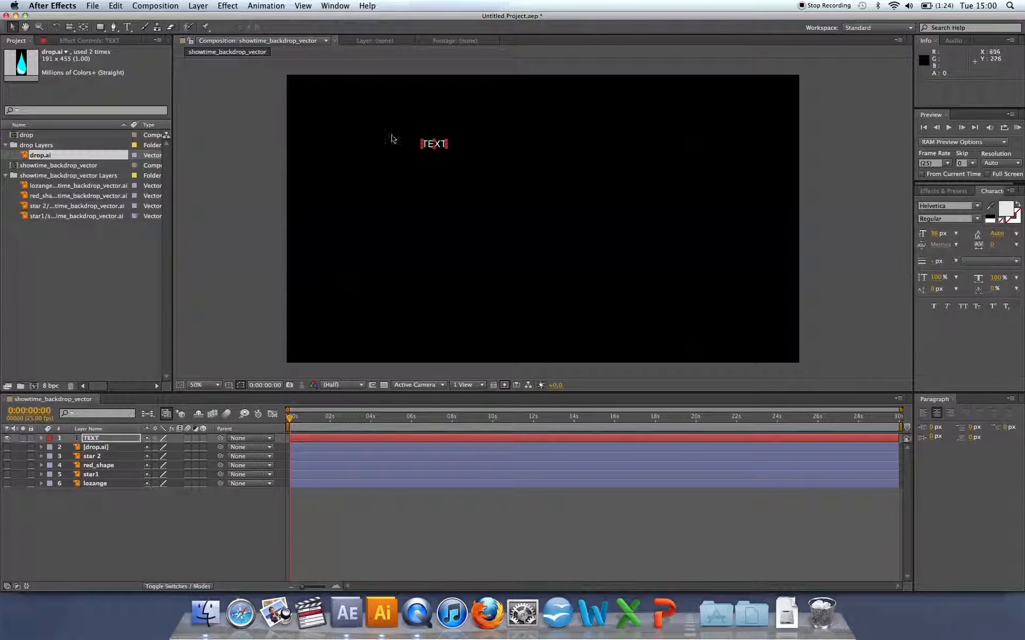
drag(446, 150, 552, 199)
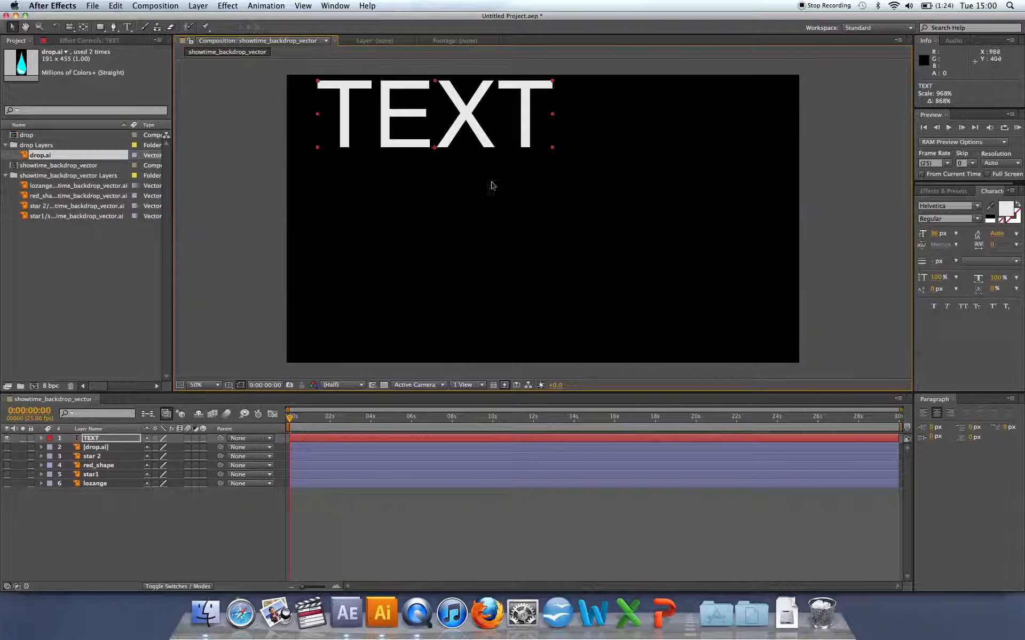
drag(396, 112, 476, 120)
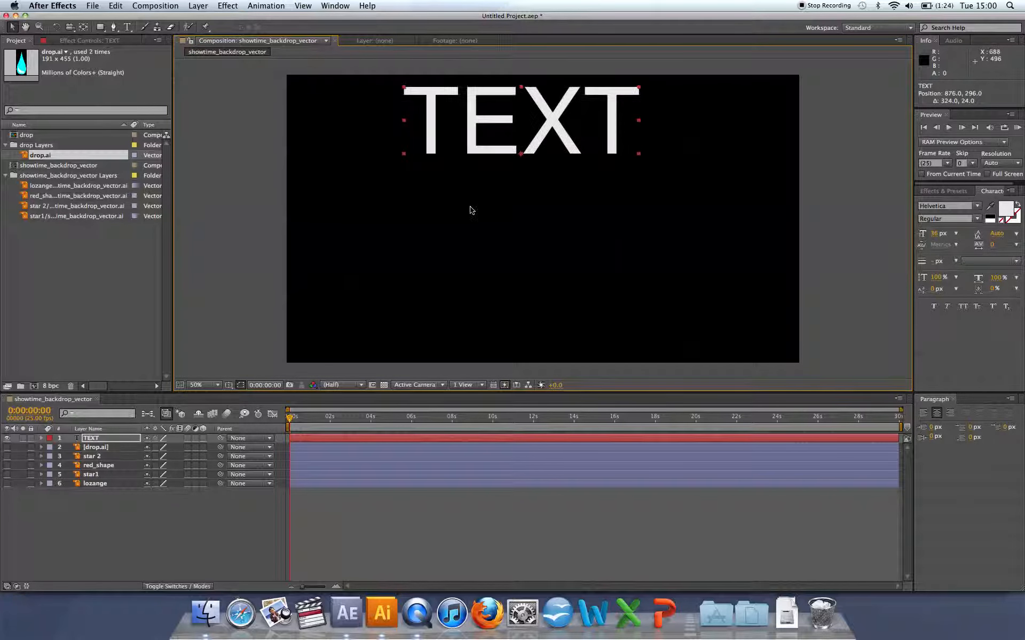
- Add a left-aligned text layer reading "LEFT ALIGNED" below the large text and scale it proportionally to about 431%
click(469, 216)
click(127, 28)
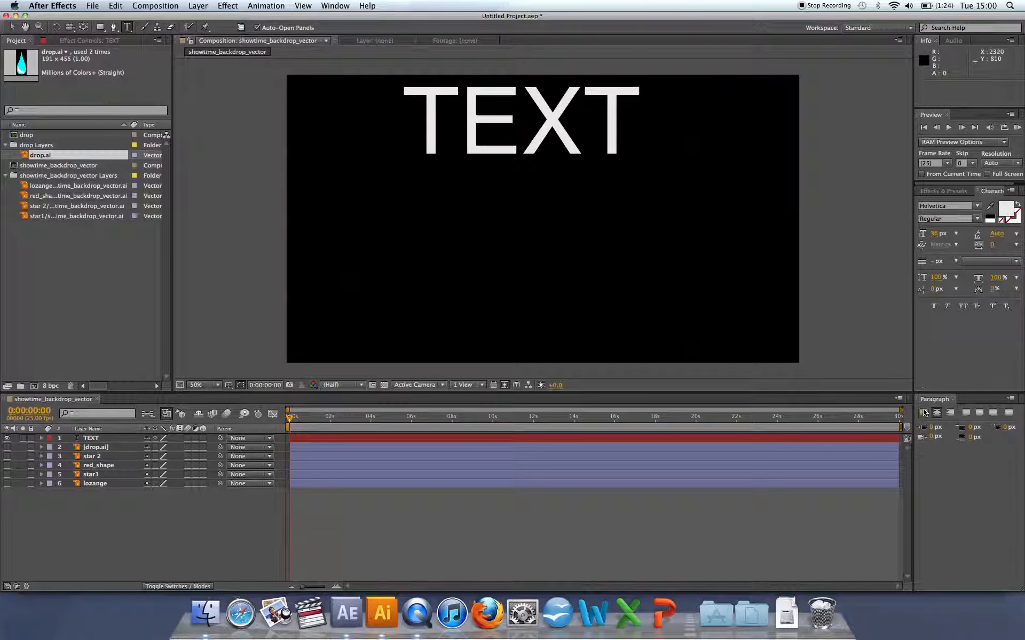
click(380, 226)
text(LEFT ALIGNED)
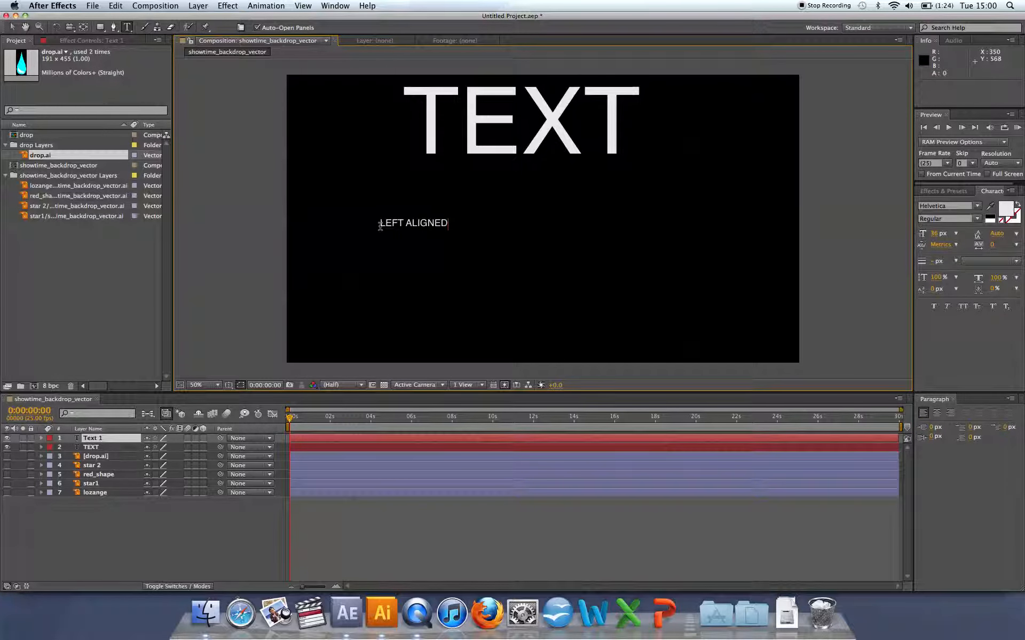
click(12, 27)
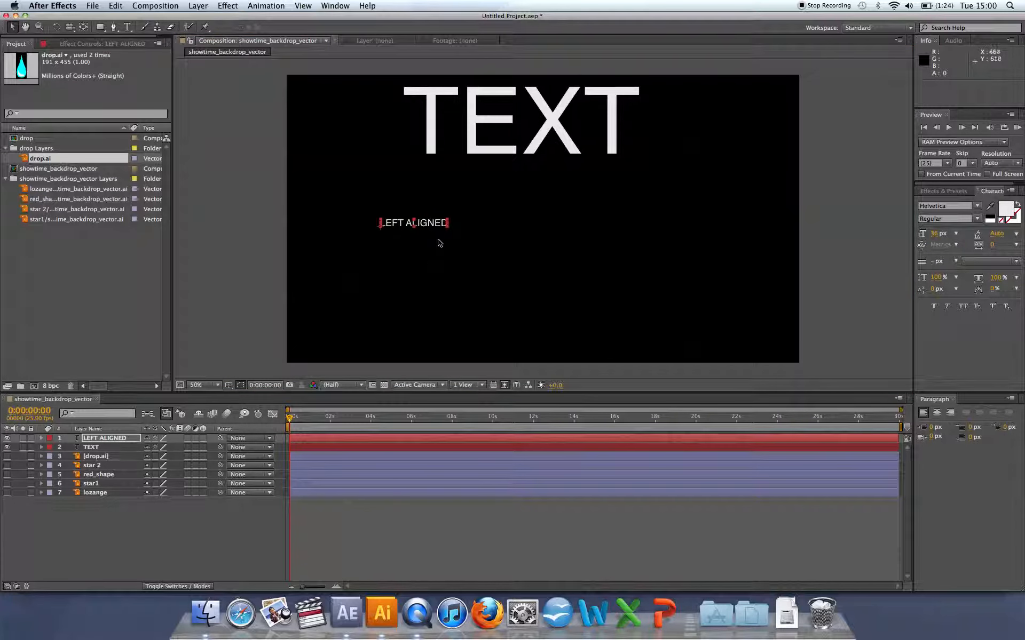
drag(446, 230, 671, 325)
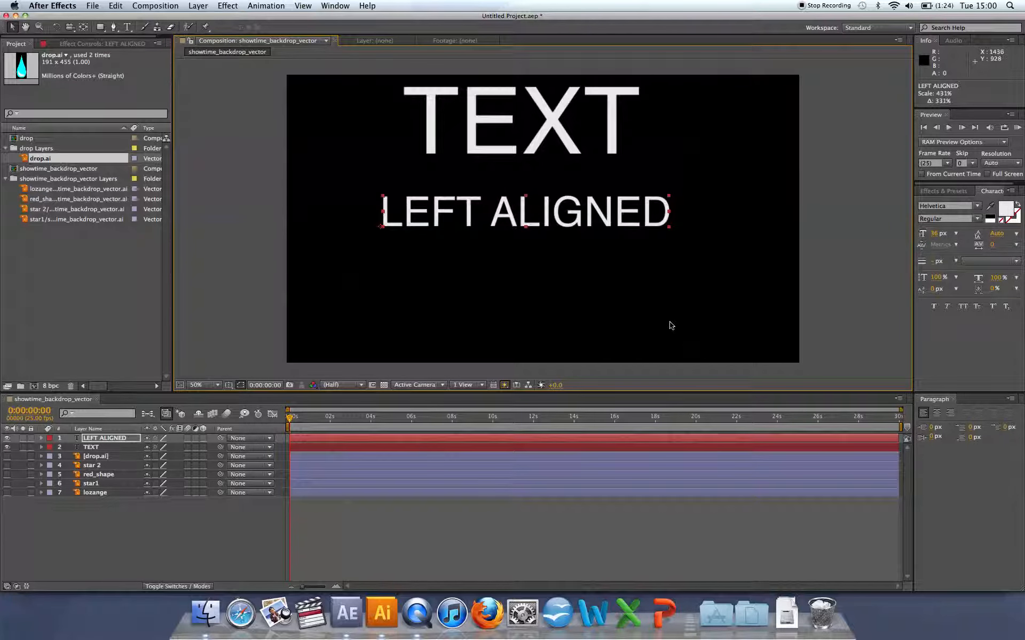
- Replace the wording of the "TEXT" layer with "SQUEEZED" and move it to about 978, 314 so it fits the frame
click(507, 118)
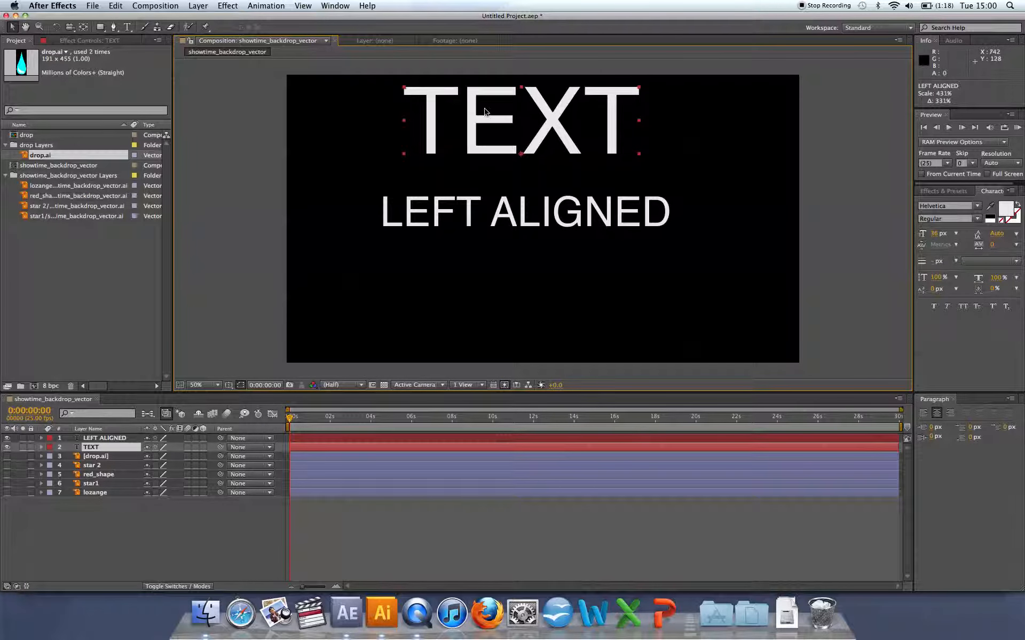
drag(470, 122, 631, 122)
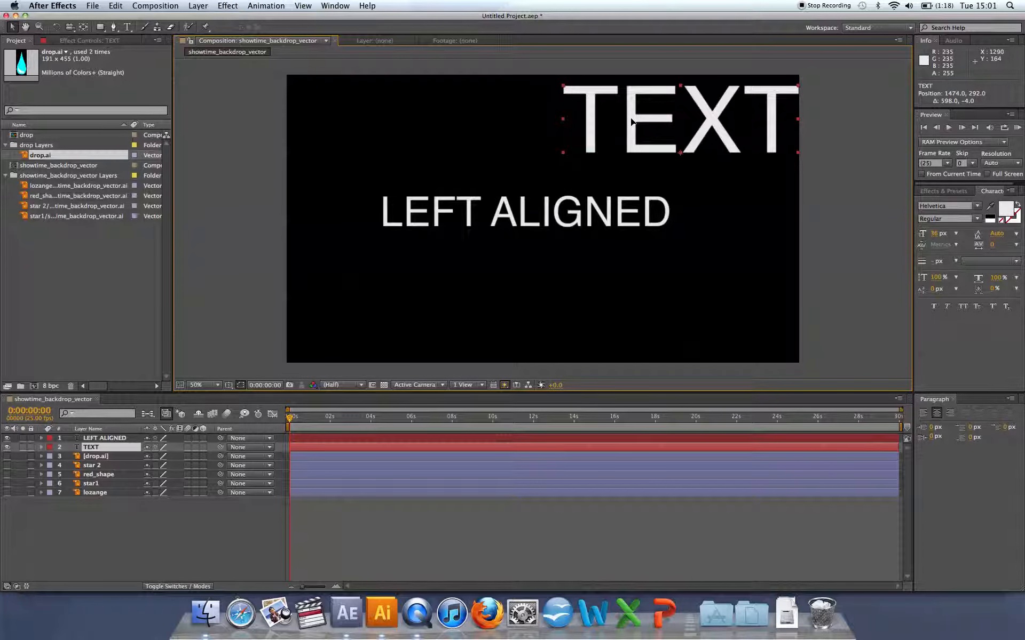
double_click(652, 117)
text(SQ)
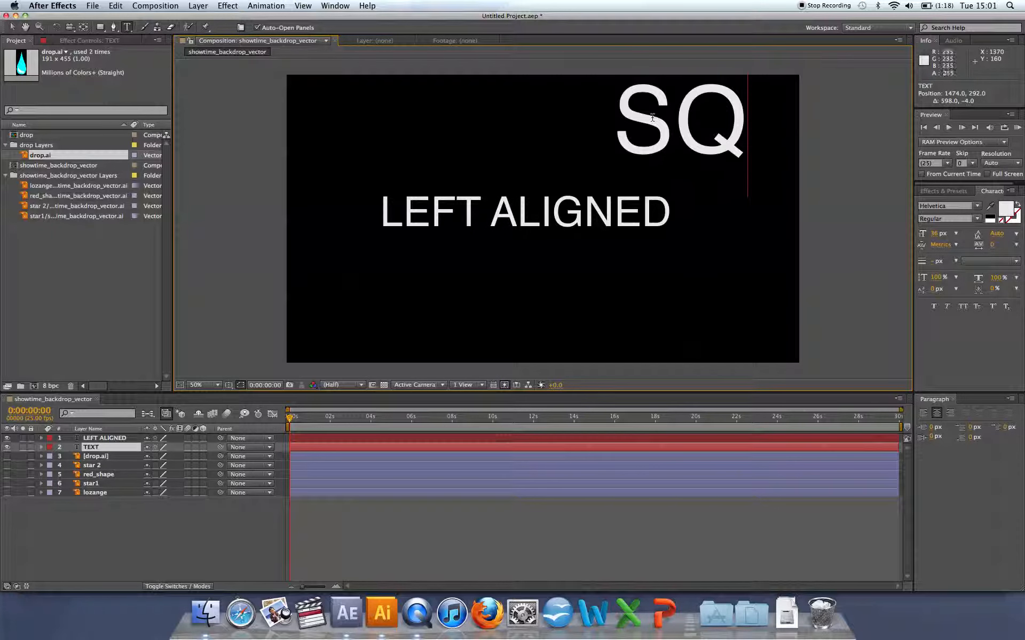
text(UEEZED)
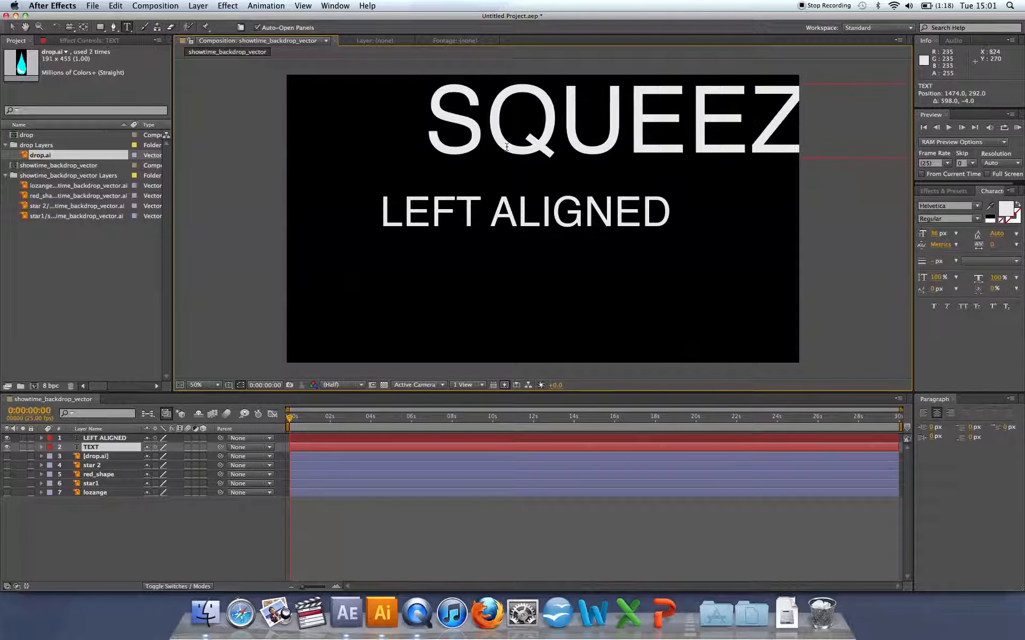
click(10, 29)
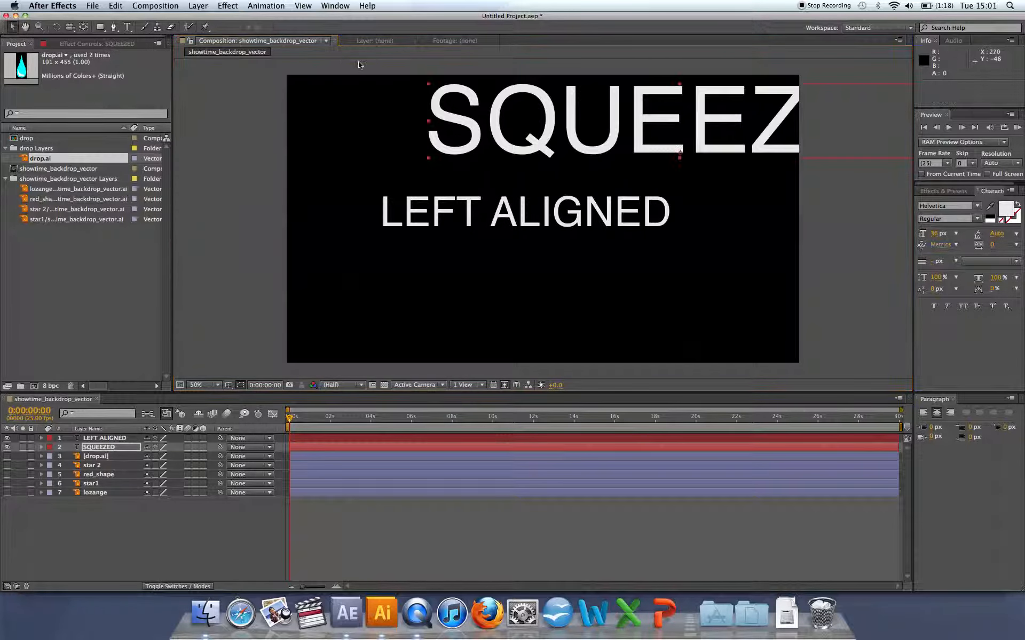
drag(432, 115, 304, 119)
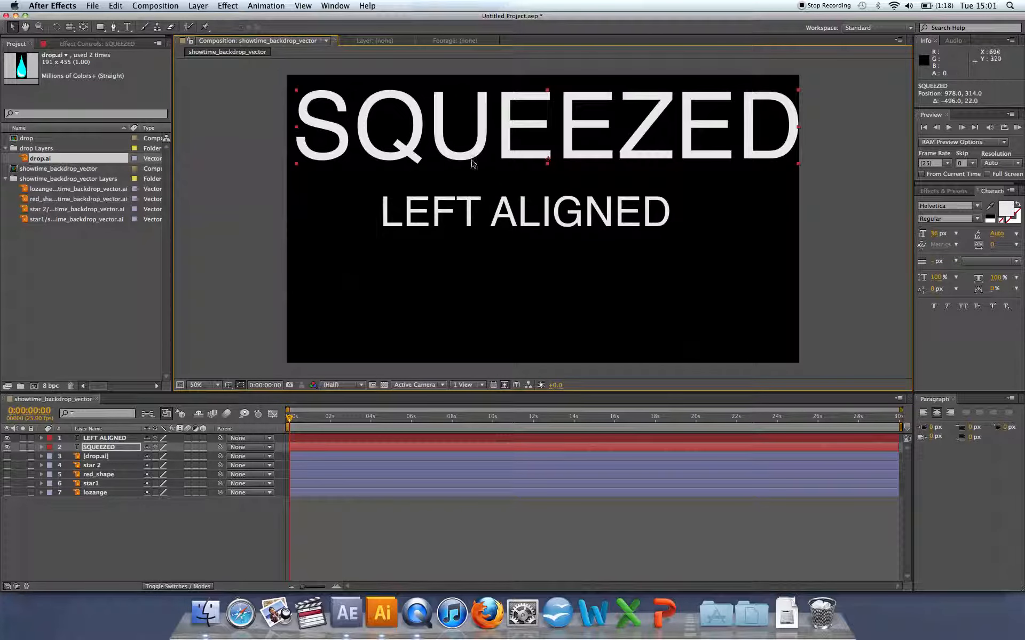
- Set the "SQUEEZED" layer's anchor point at its right edge and squeeze the text horizontally to about 552%, with the height at 968%
key(y)
drag(548, 159, 799, 128)
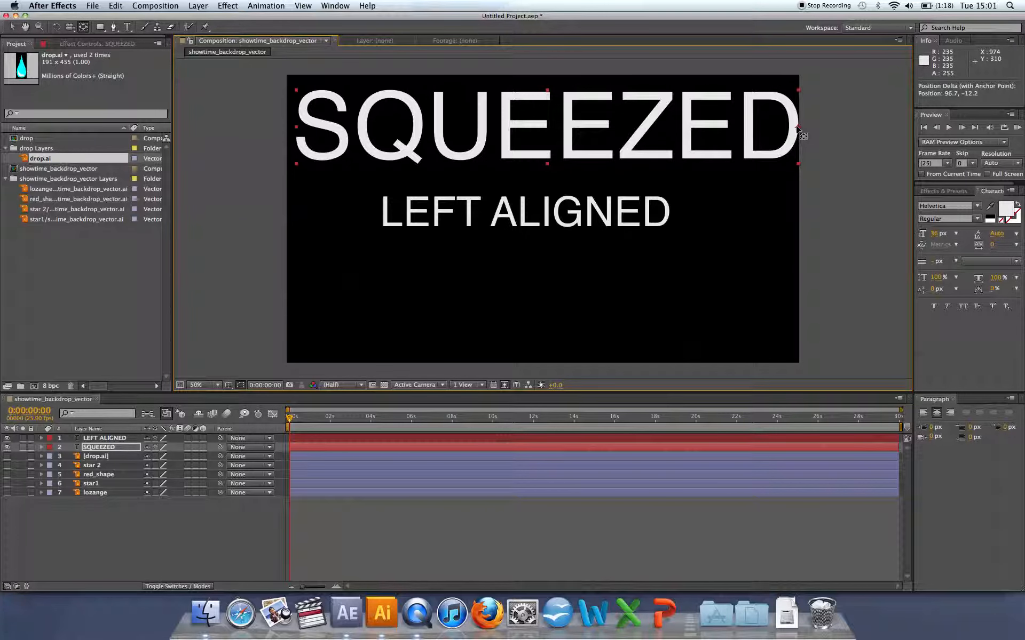
key(v)
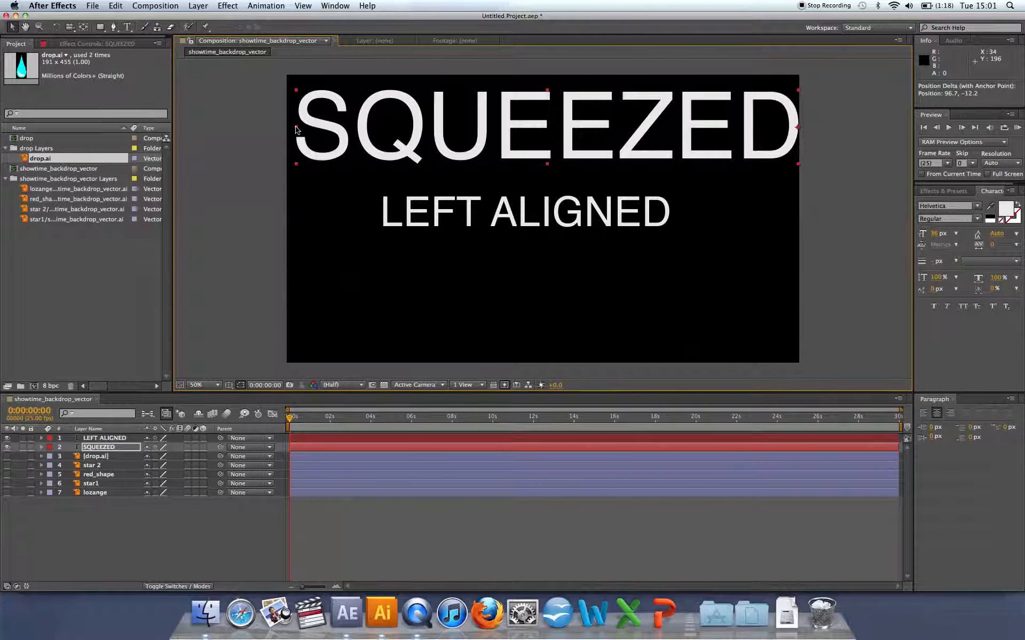
drag(296, 129, 511, 172)
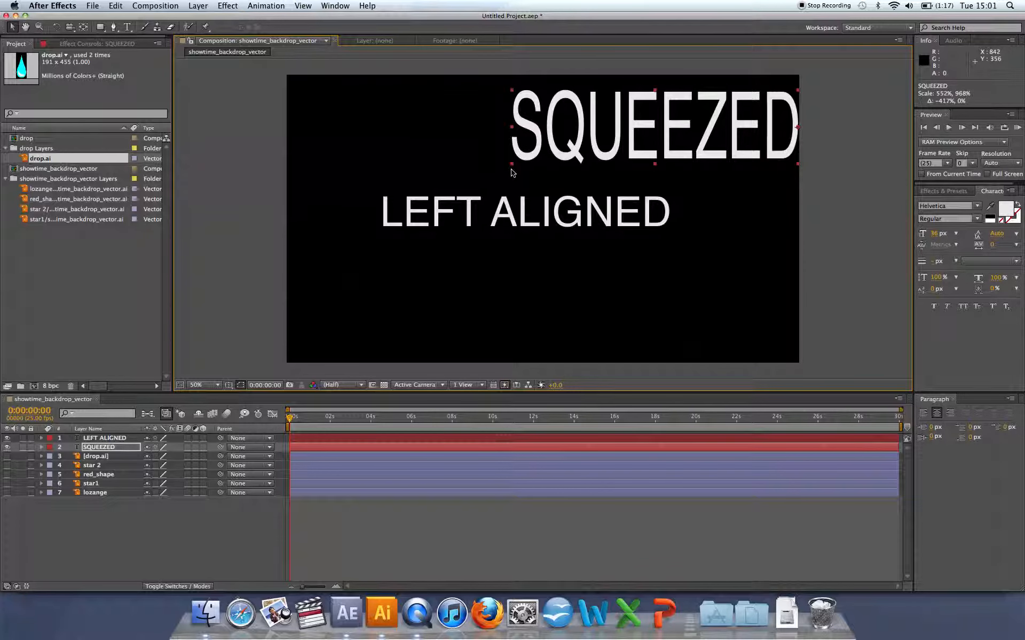